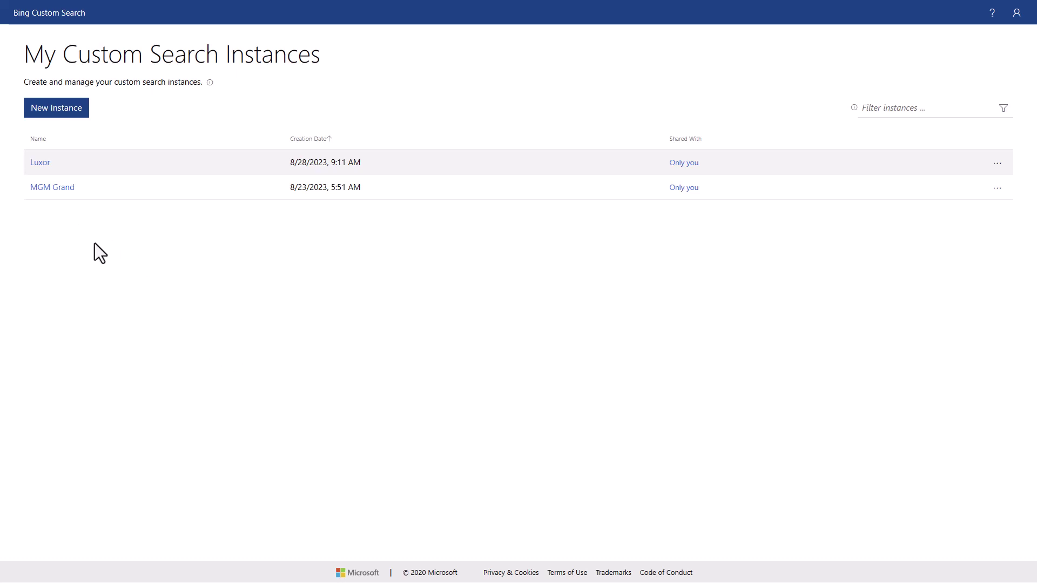
Switch from the Luxor instance to MGM Grand and show its production endpoint with the configuration ID
click(39, 163)
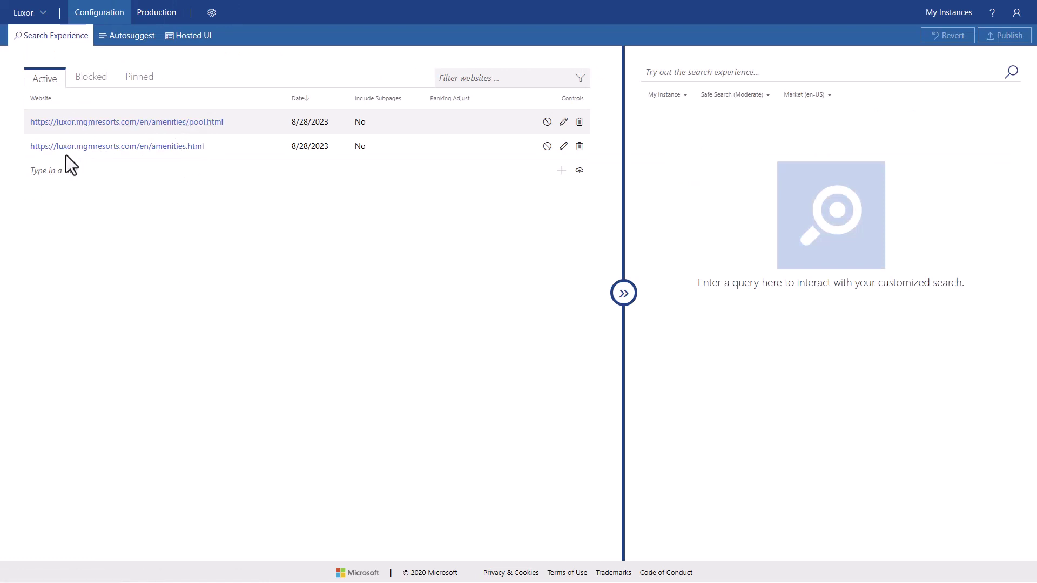
click(48, 21)
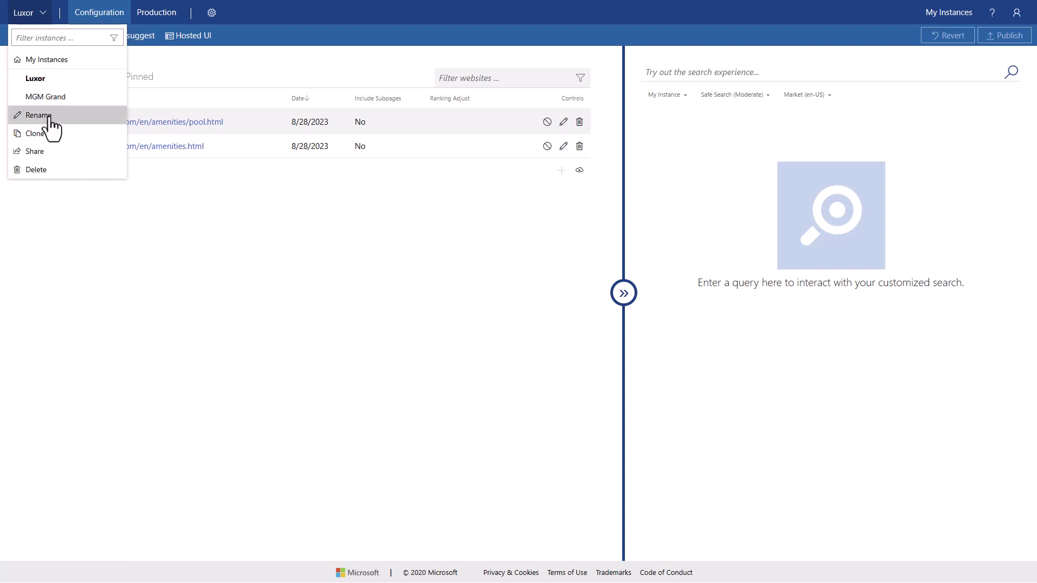
click(49, 96)
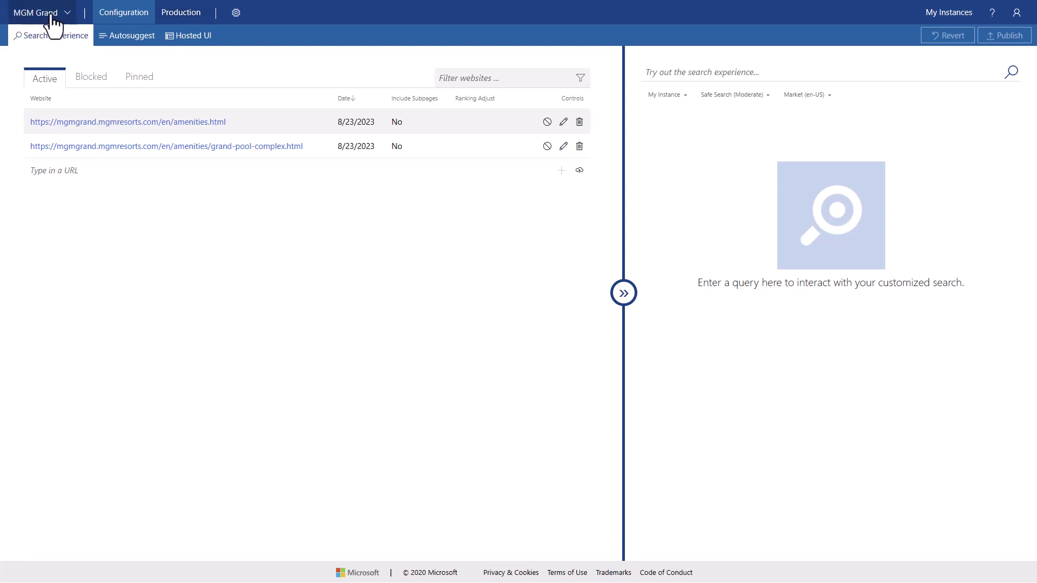
click(189, 11)
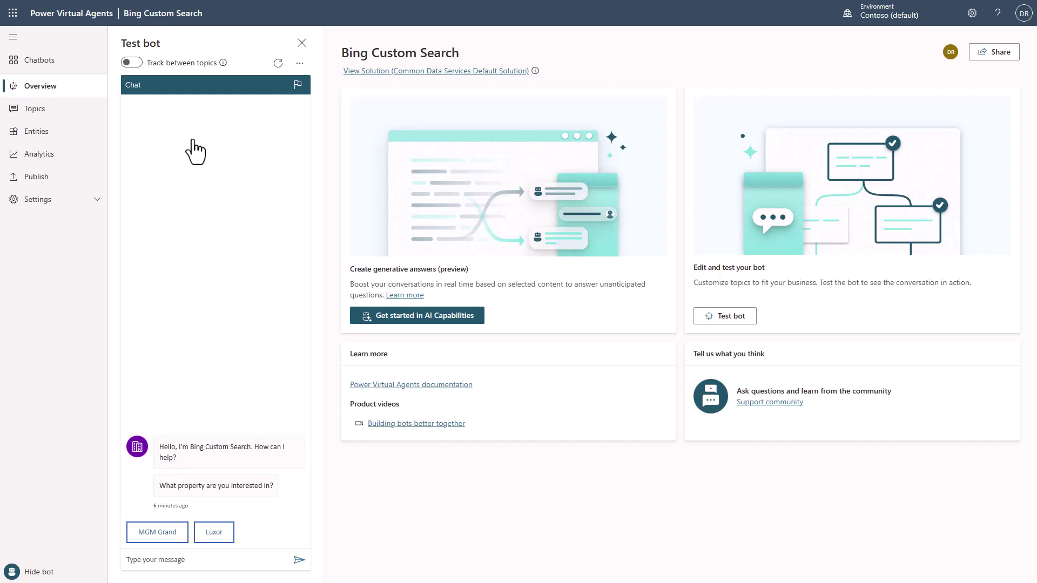
Open the Conversation Start system topic and check its Property question's MGM Grand and Luxor options
click(62, 115)
click(409, 108)
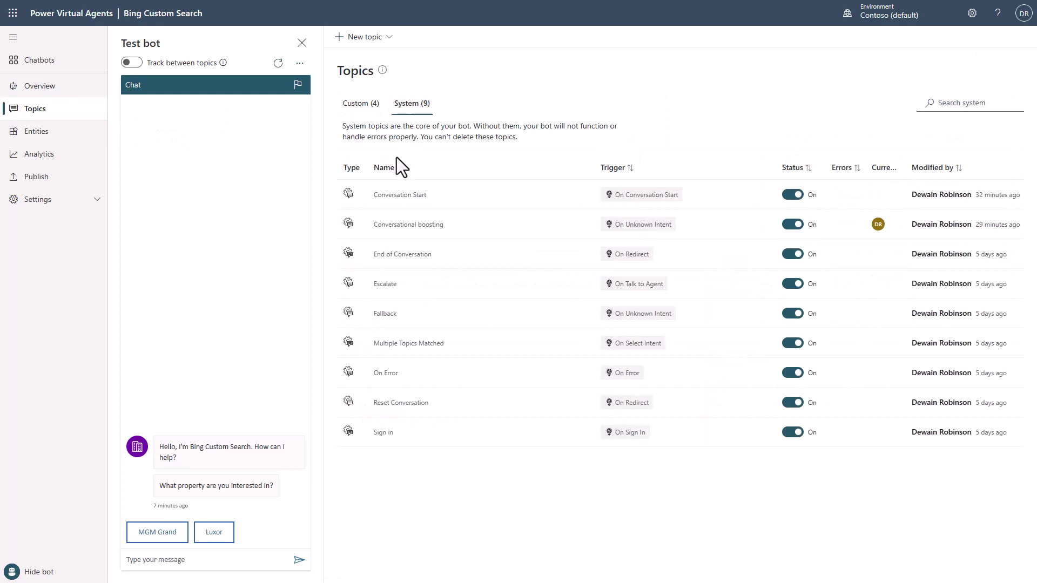
click(409, 196)
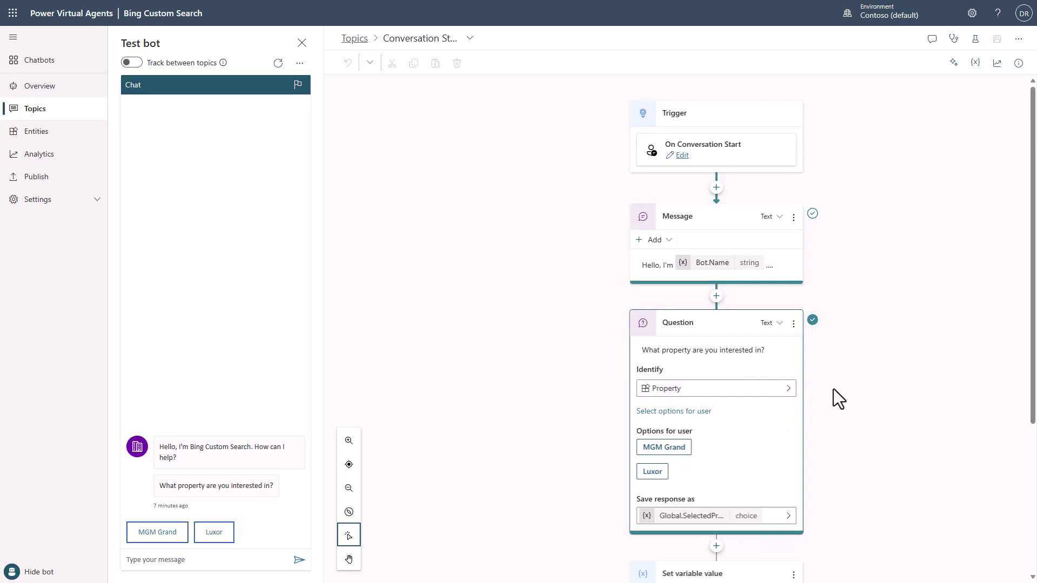
scroll(847, 384, down, 2)
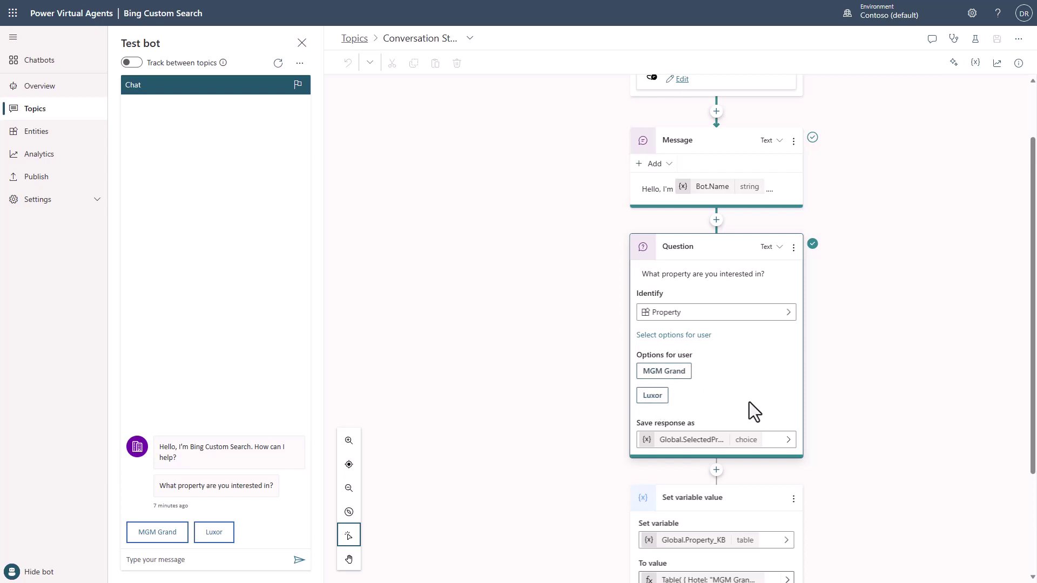
click(705, 343)
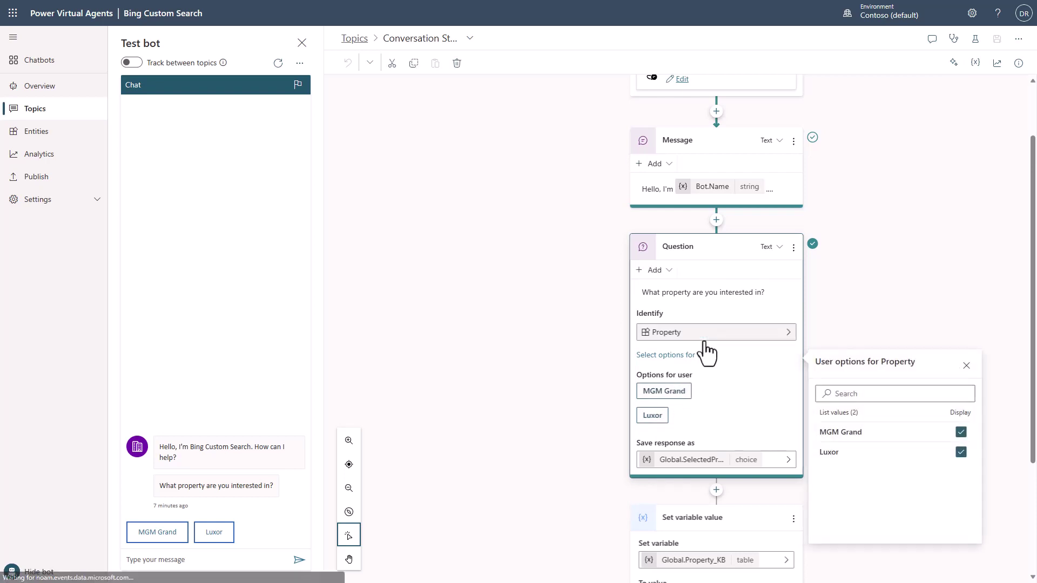
click(967, 366)
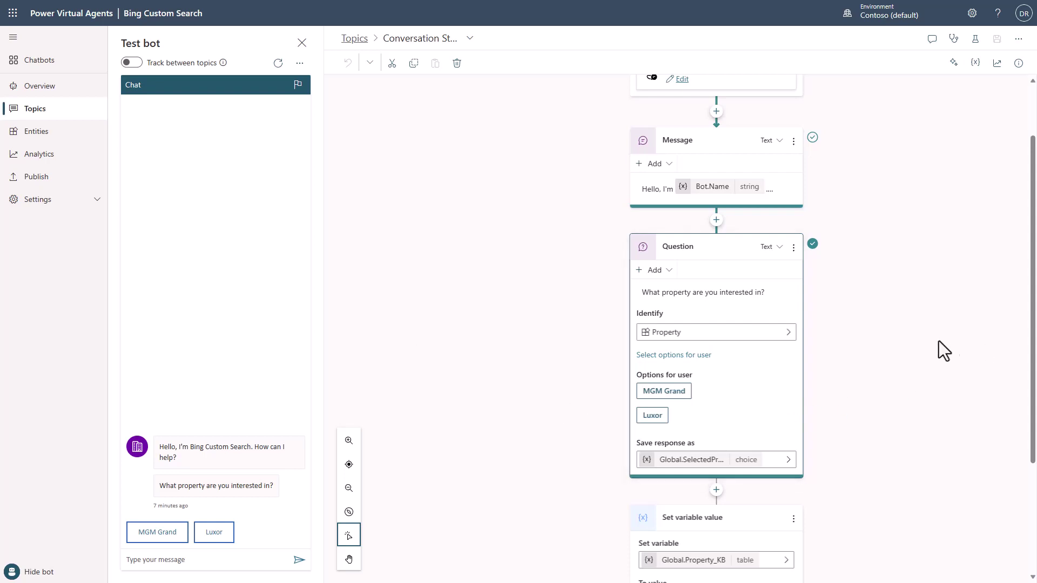
scroll(918, 338, down, 3)
scroll(911, 340, down, 1)
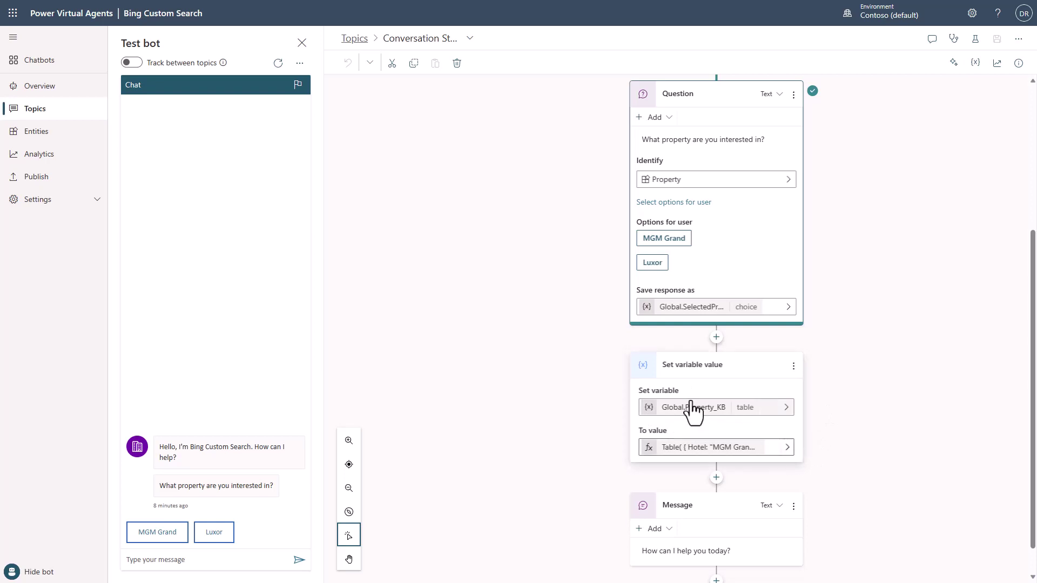
click(788, 447)
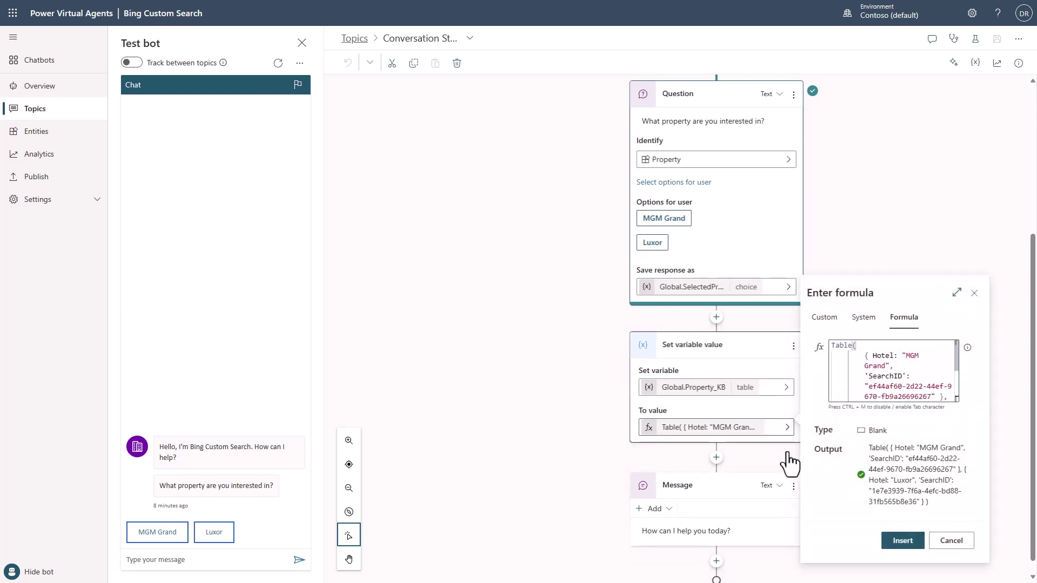
click(956, 295)
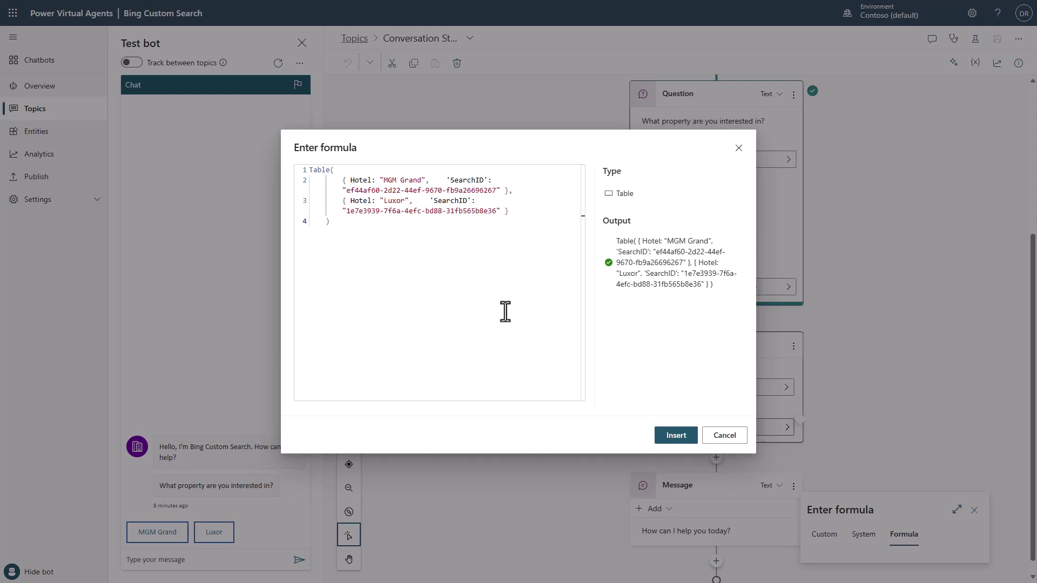
click(738, 148)
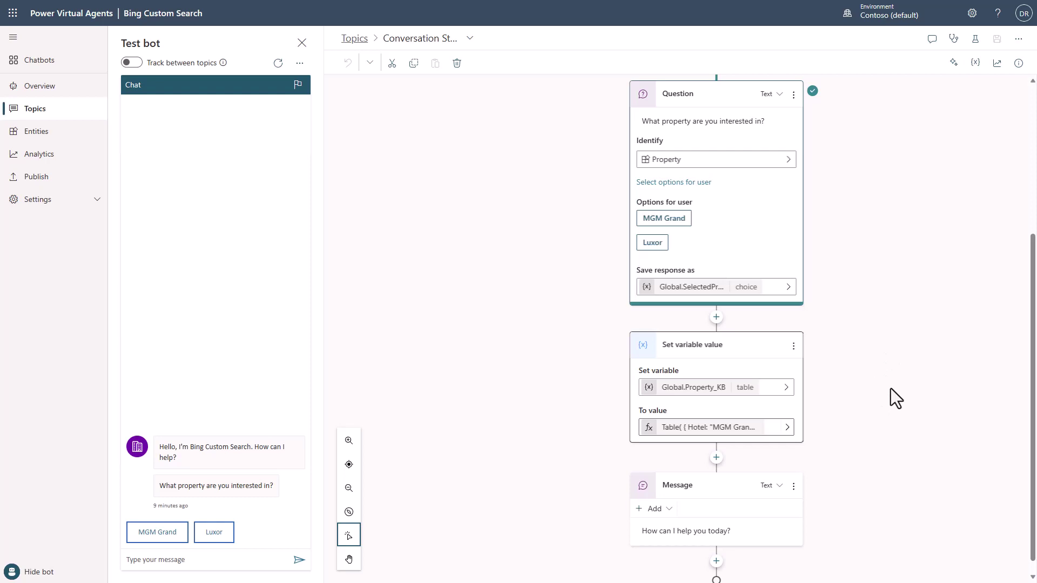
Open Global.Property_KB's variable properties and toggle carry-between-sessions on, then back off
scroll(890, 388, down, 1)
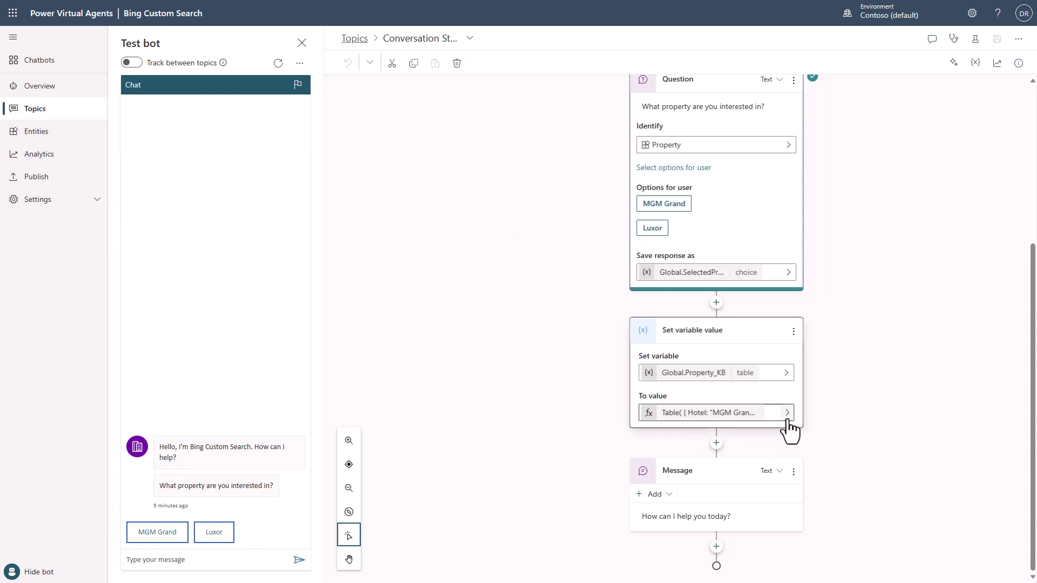
click(784, 379)
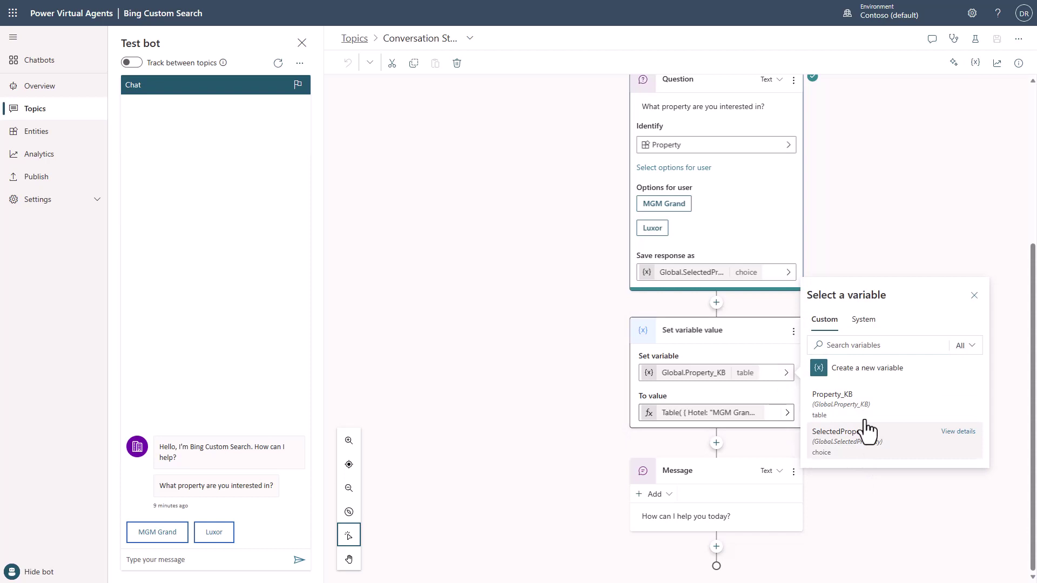
click(689, 377)
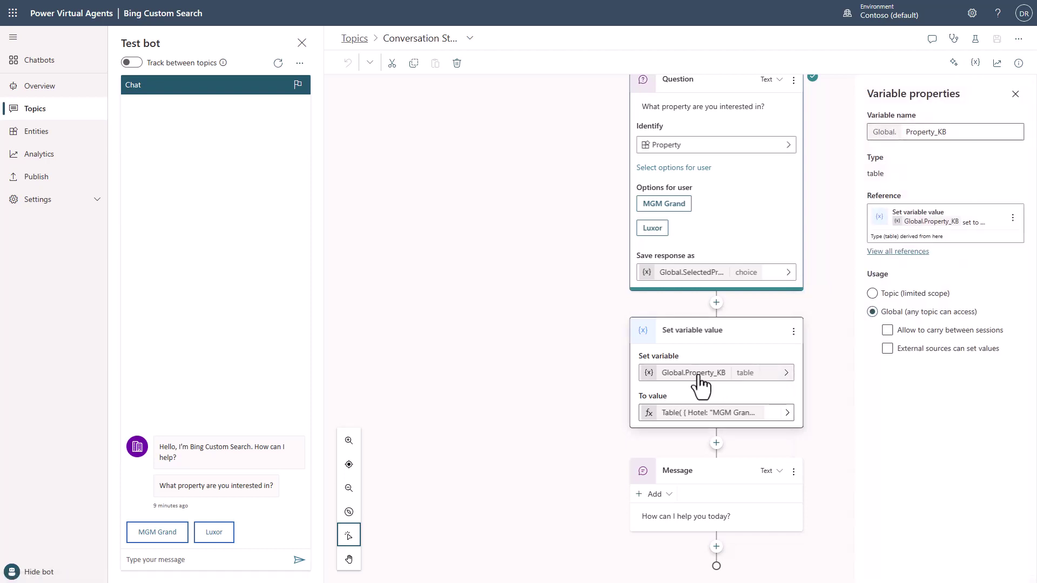
click(930, 332)
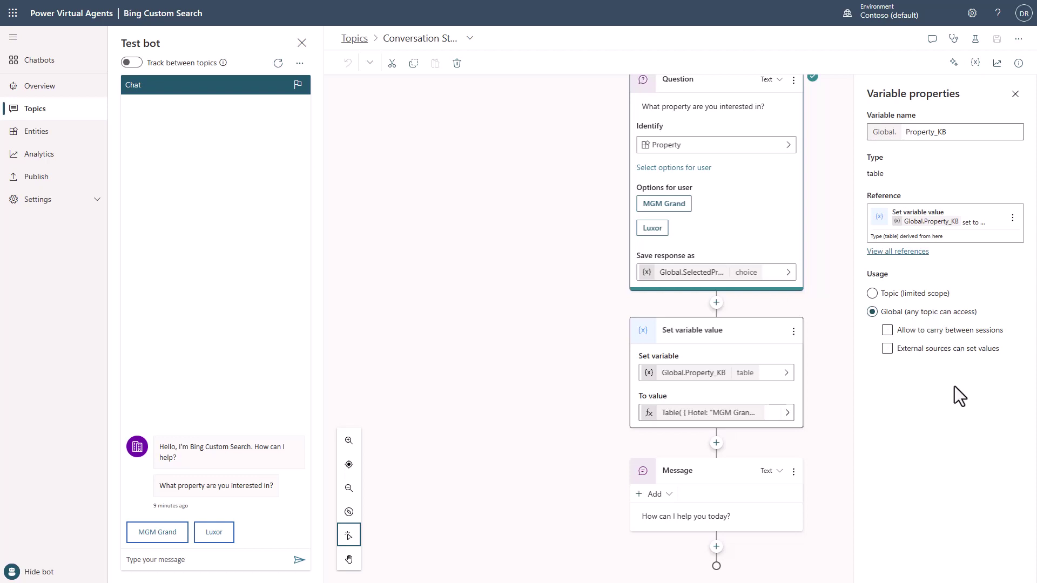
click(928, 336)
click(932, 335)
Close the Variable properties panel to return to the Conversation Start canvas
click(1015, 95)
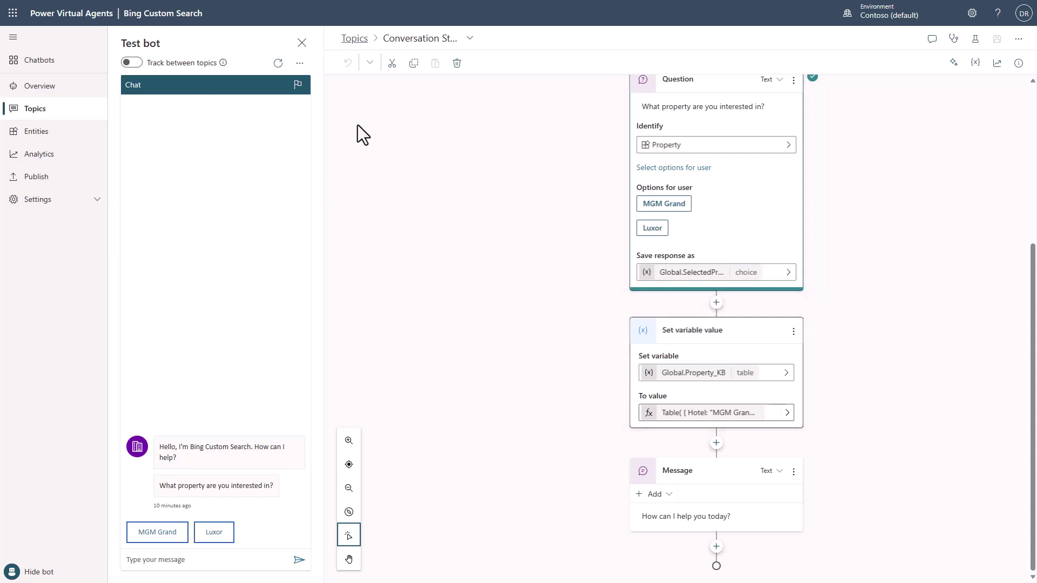
Switch to Conversational boosting and open the Create generative answers step's data source settings
click(470, 38)
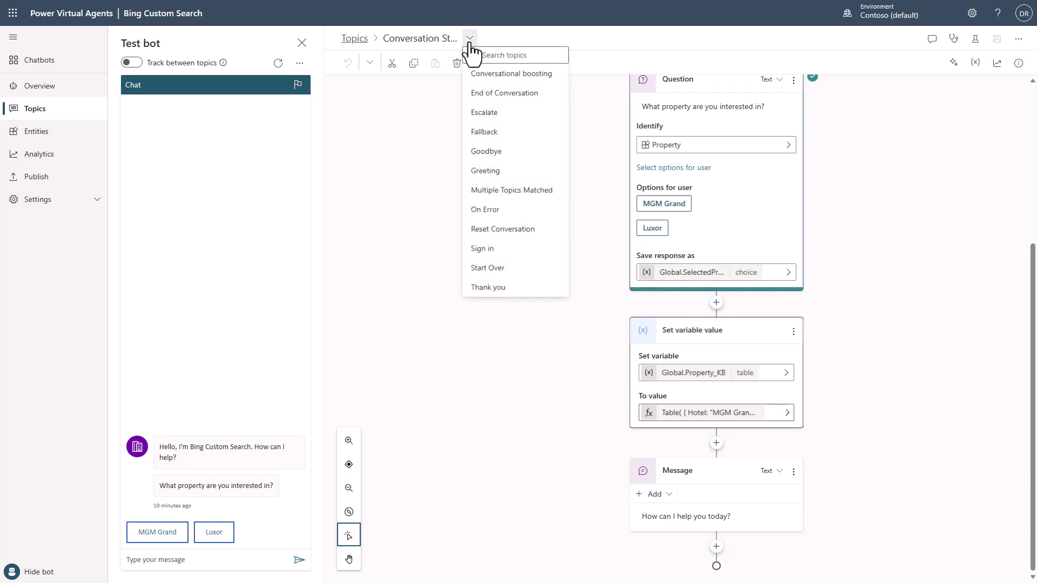
click(511, 78)
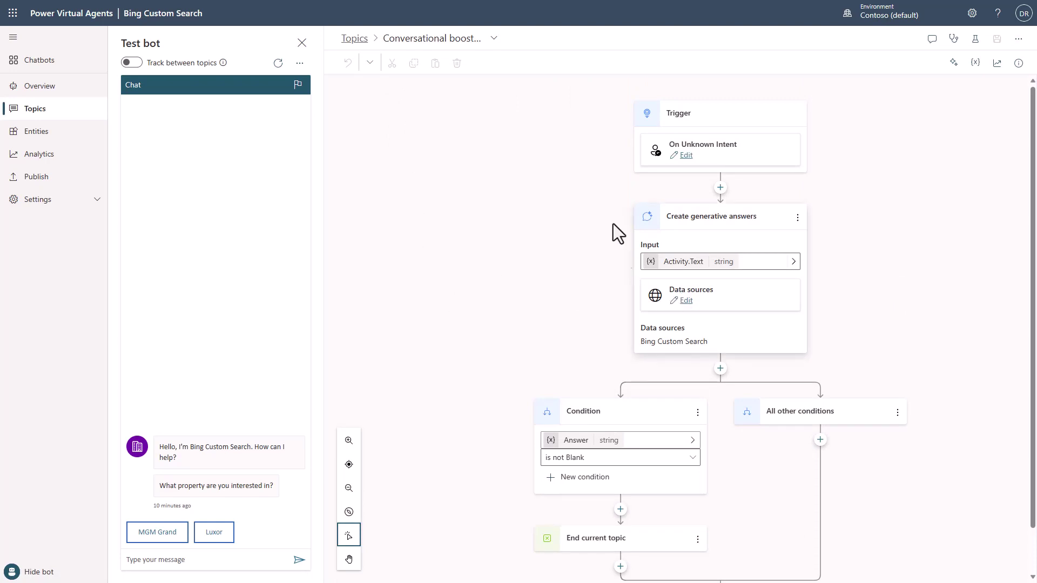
click(702, 303)
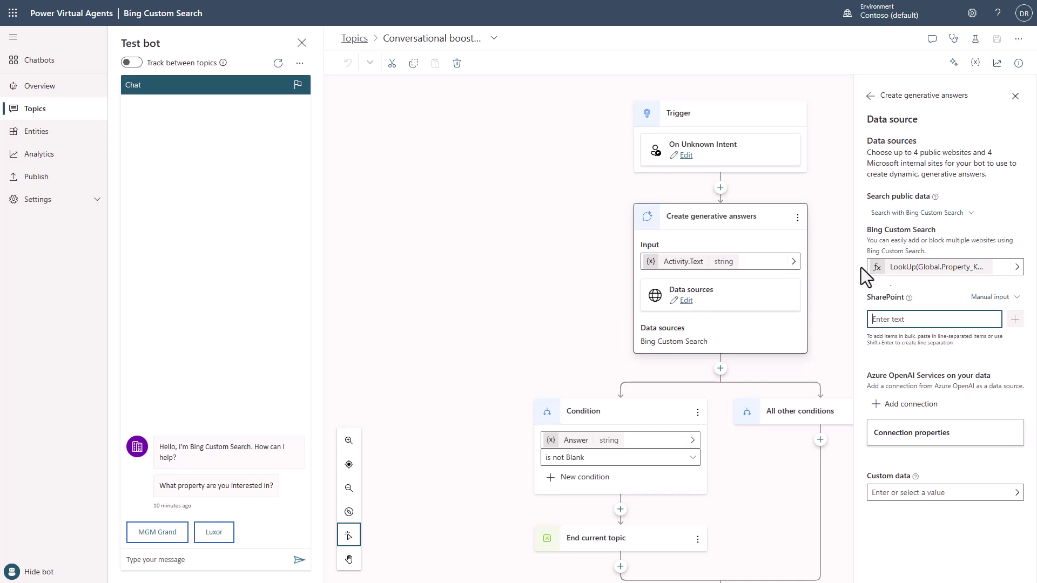
click(970, 216)
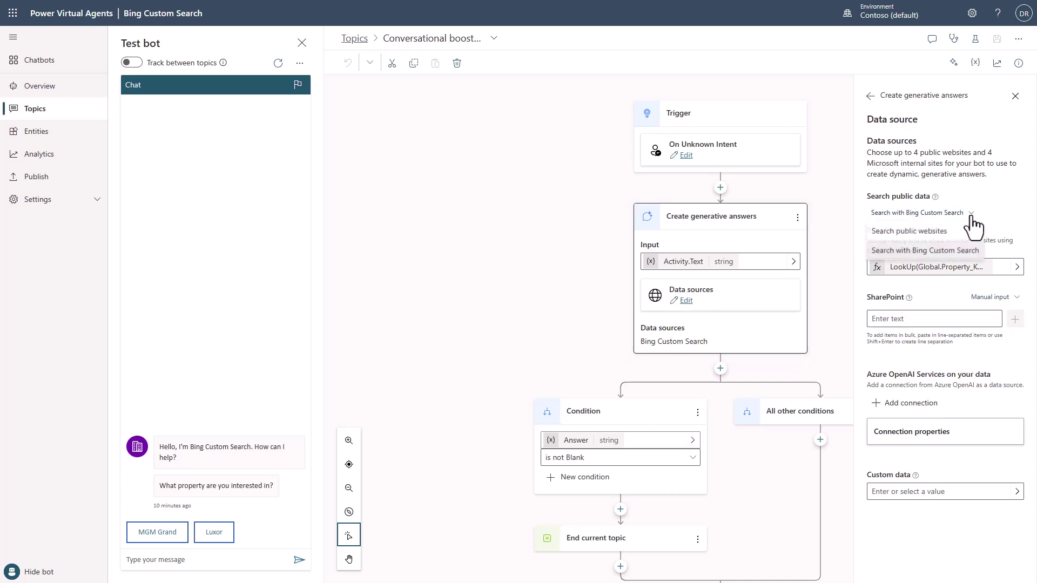
click(821, 189)
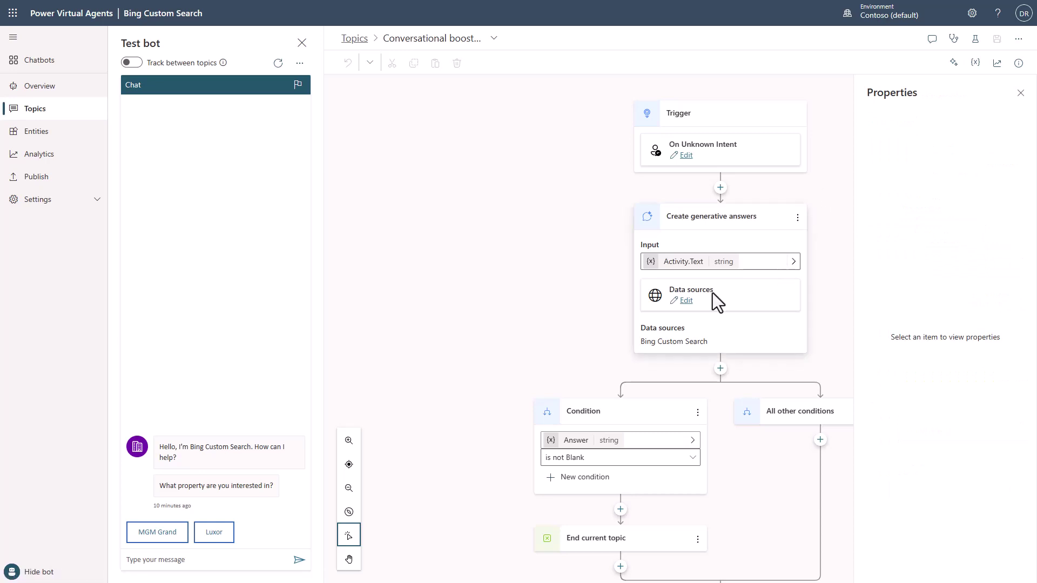
click(707, 306)
click(898, 203)
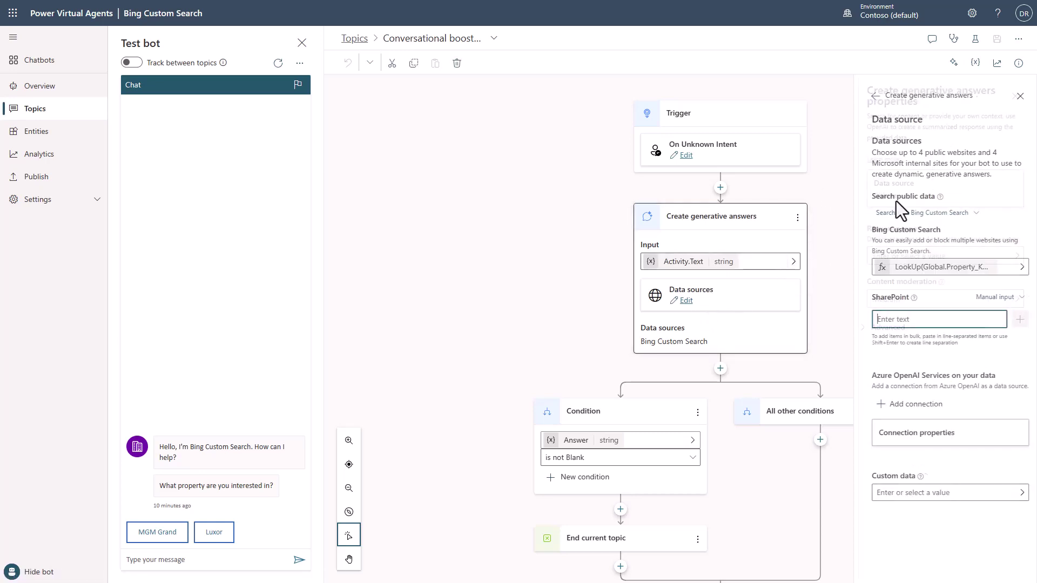
click(1017, 268)
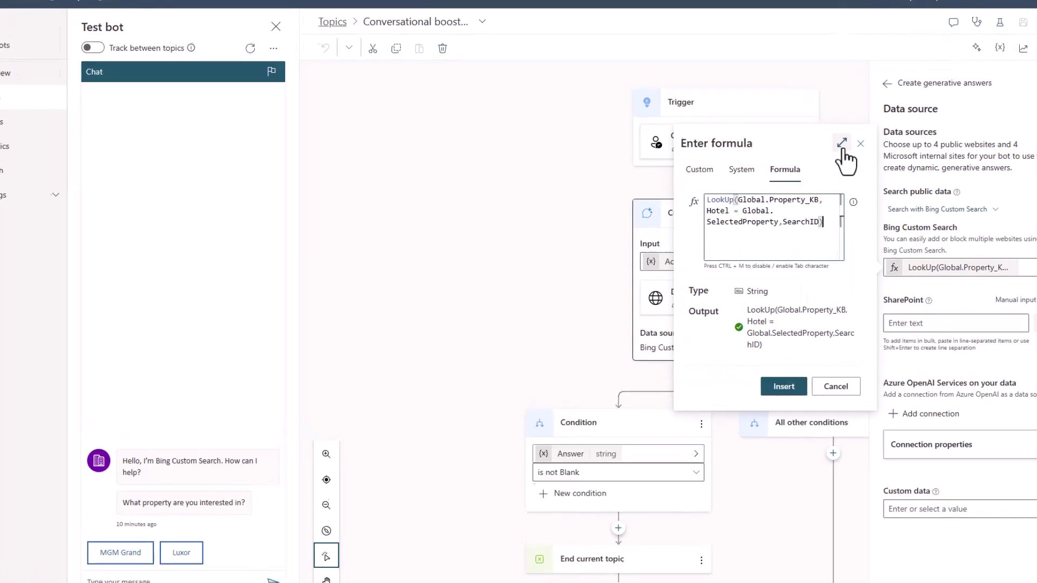
click(828, 151)
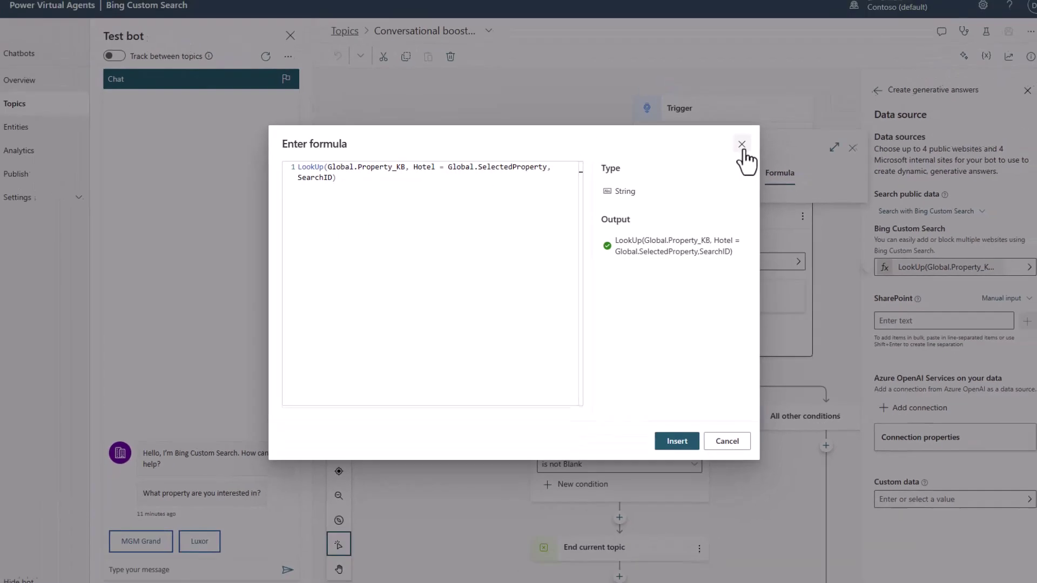
click(738, 148)
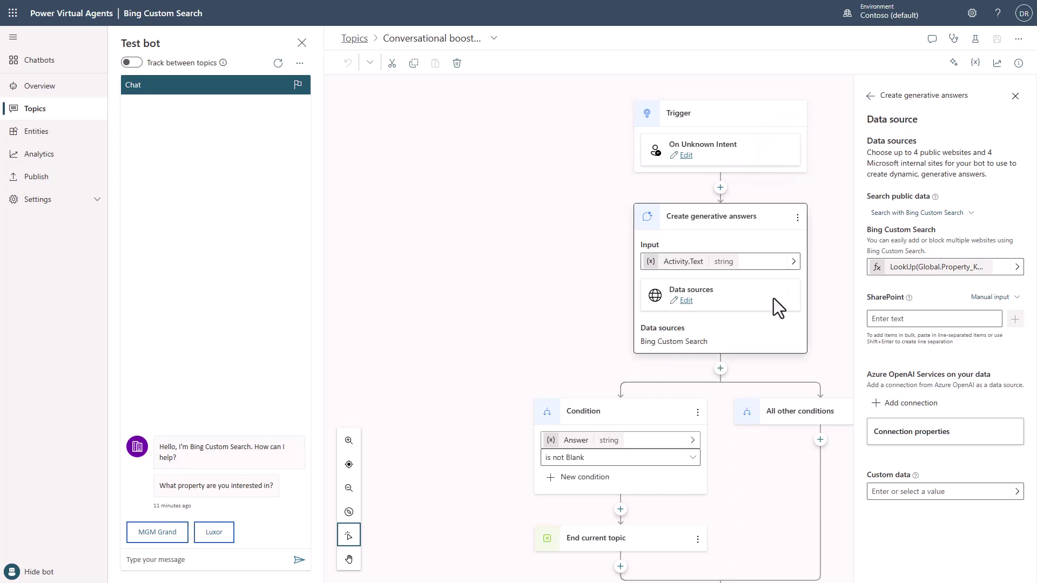
Choose Luxor in the test chat and send the pool-hours question, typed as 'What are the oool hours?'
click(215, 532)
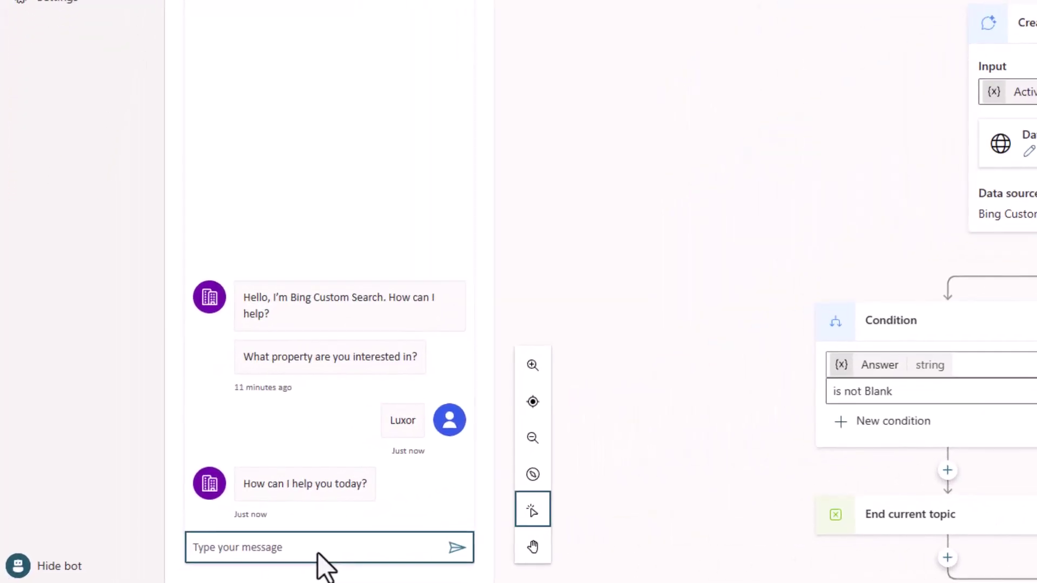
click(318, 551)
text(What are t)
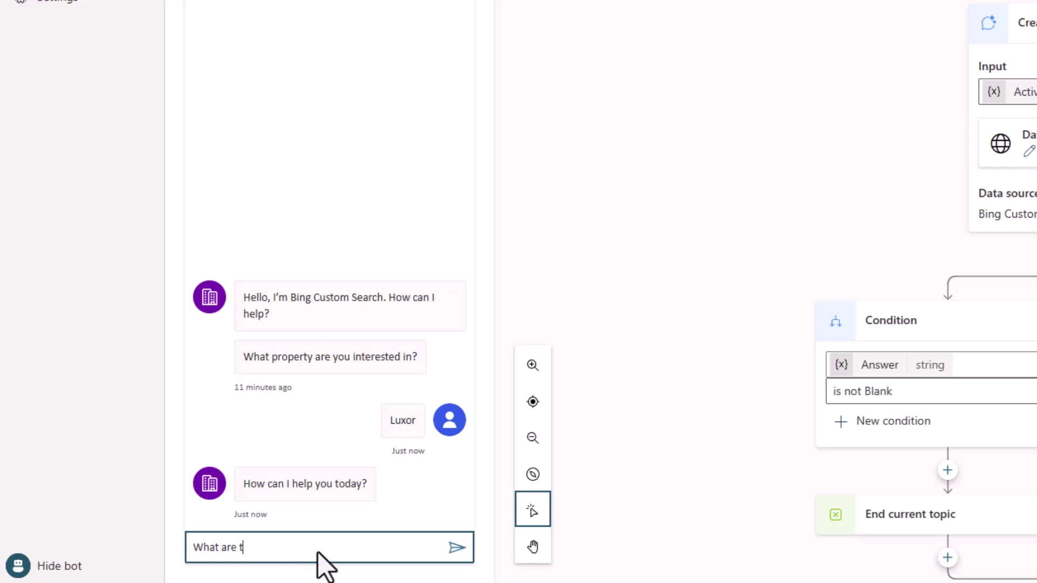
text(he o)
text(ool hours?)
key(Return)
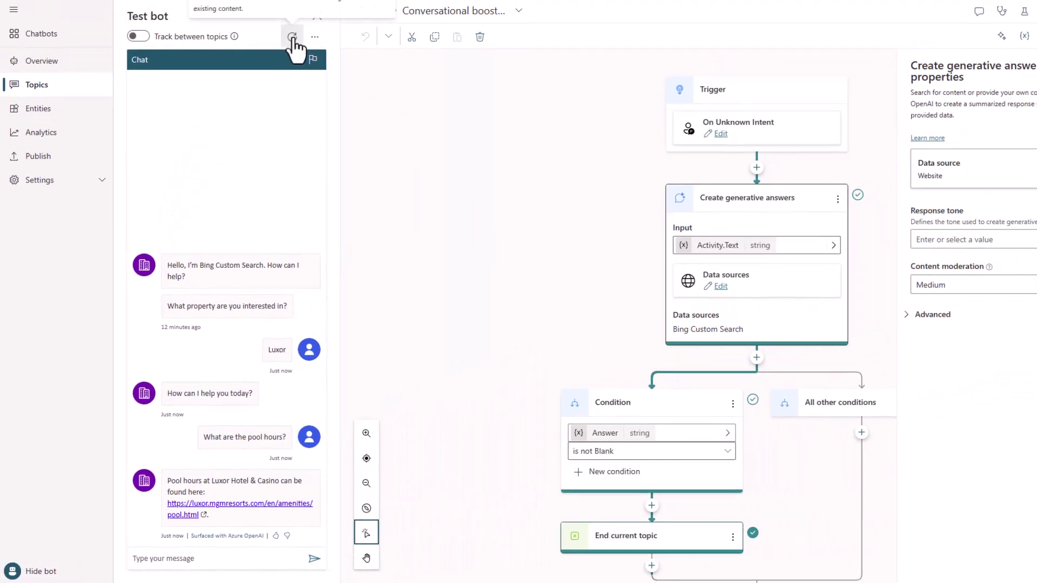
Restart the test chat, choose MGM Grand, and ask 'What are the pool hours?'
click(291, 37)
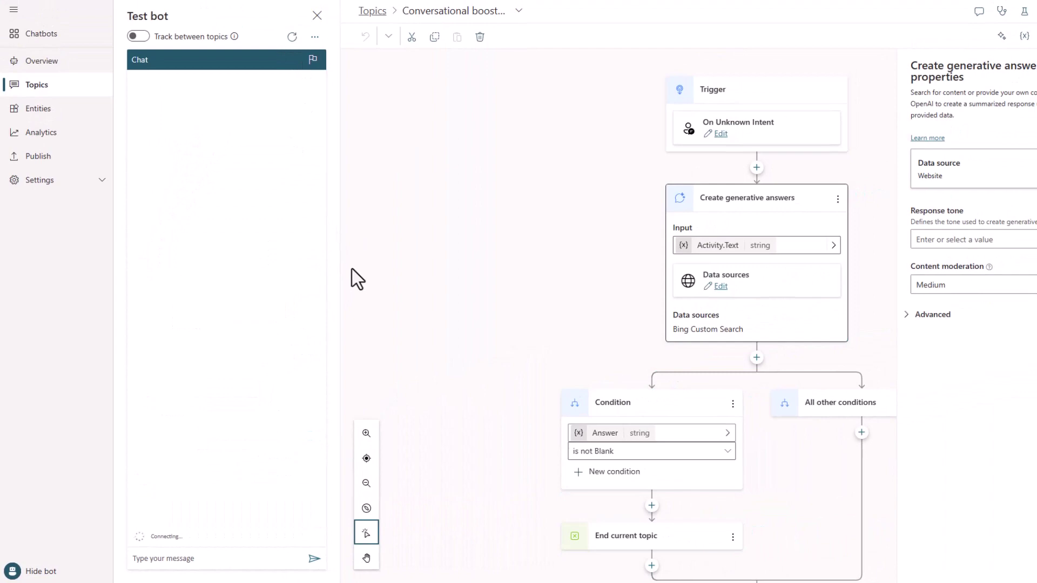
click(167, 527)
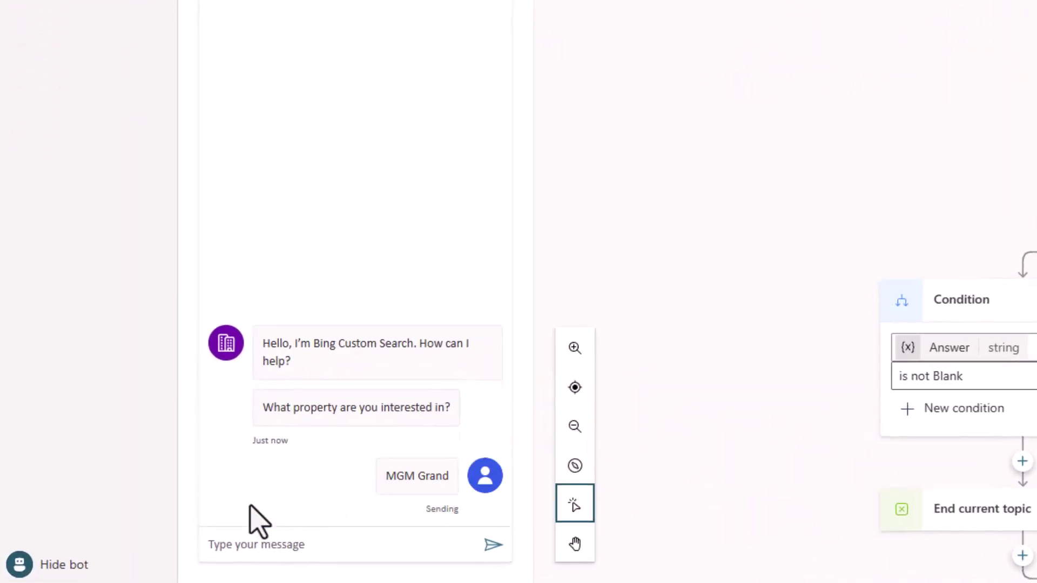
click(332, 548)
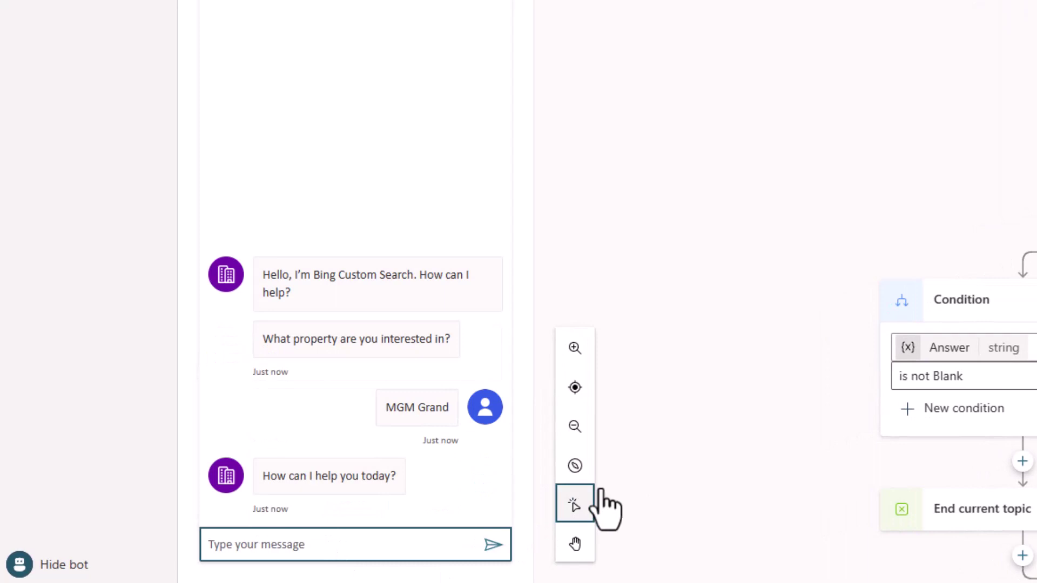
text(W)
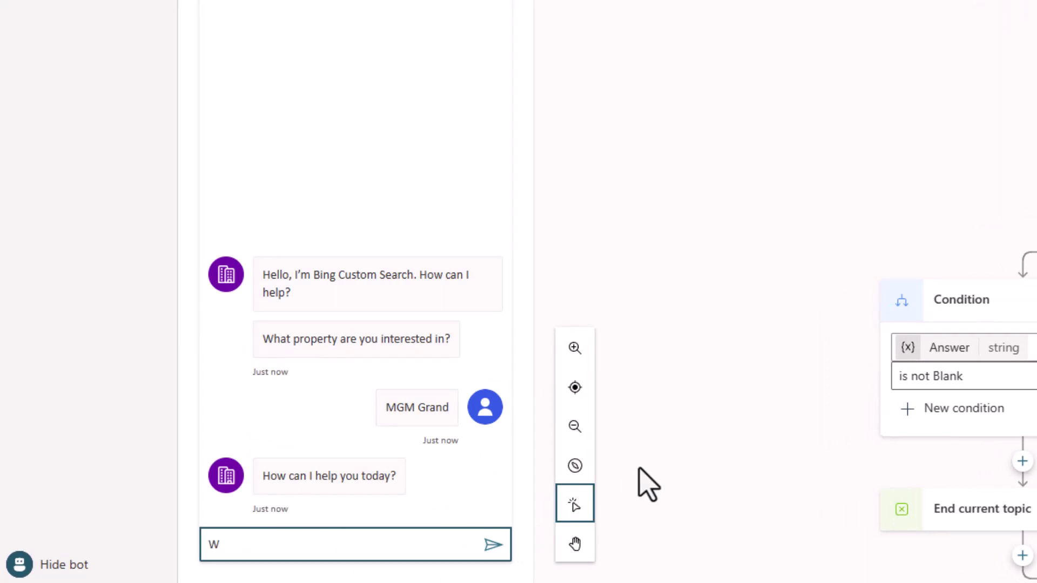
text(hat are)
key(BackSpace)
text(are the pool hou)
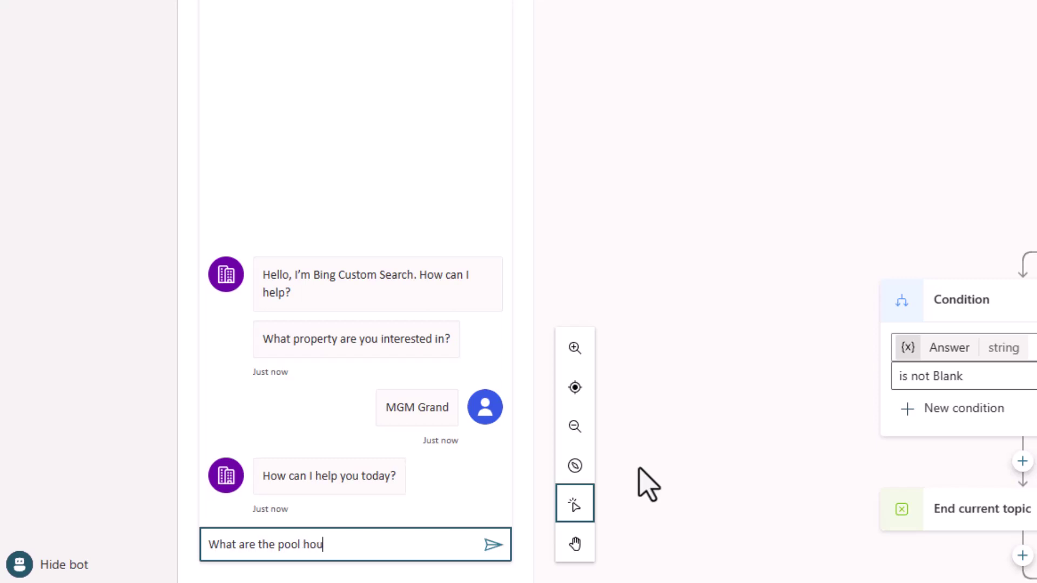
text(rs?)
key(Return)
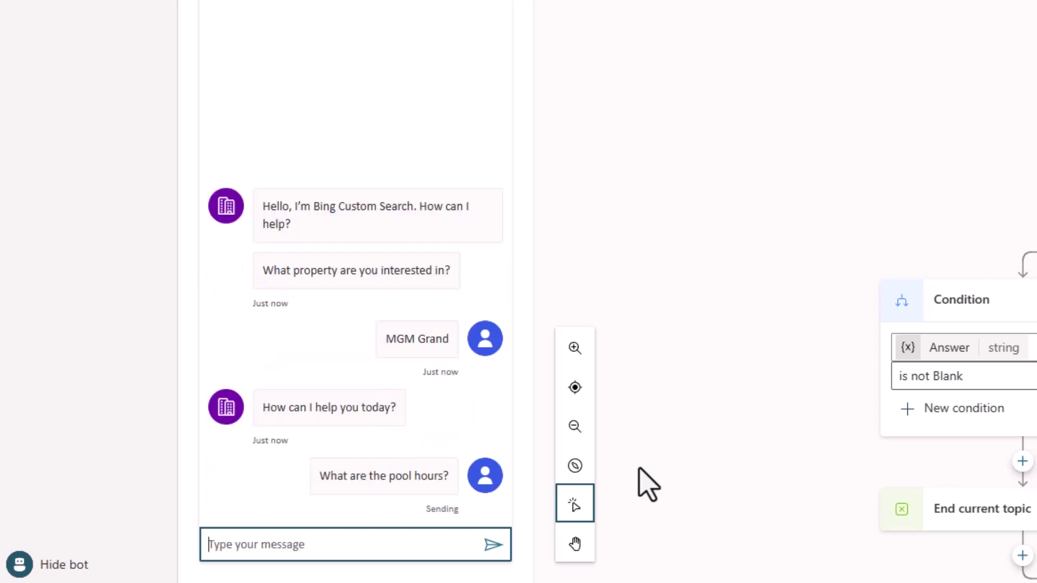